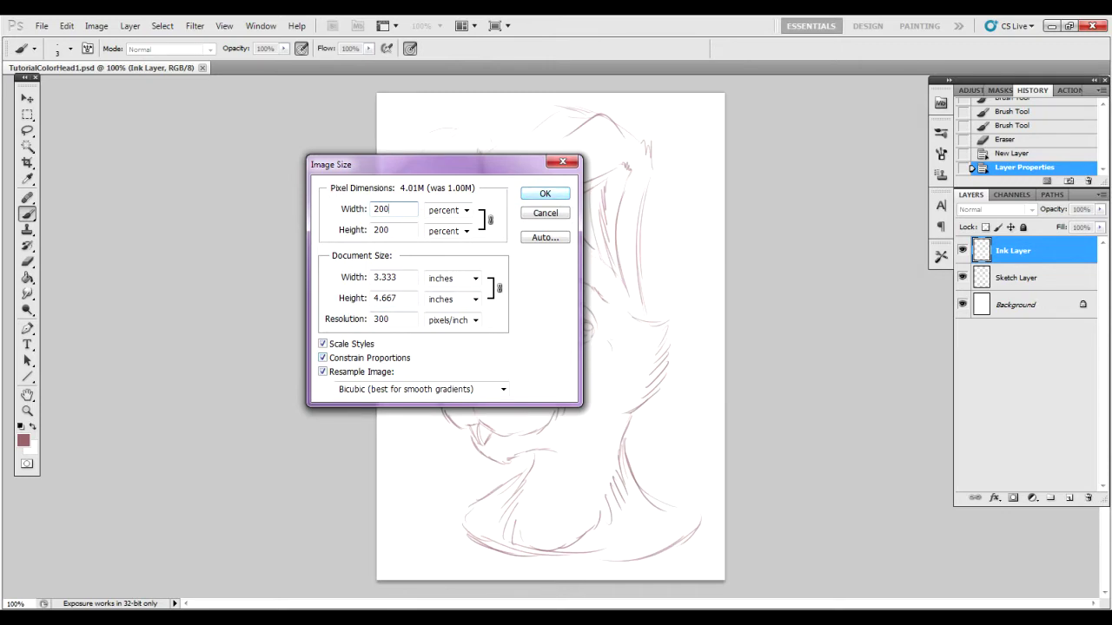
Resize the image to 200 percent in width and height with proportions constrained.
key(Return)
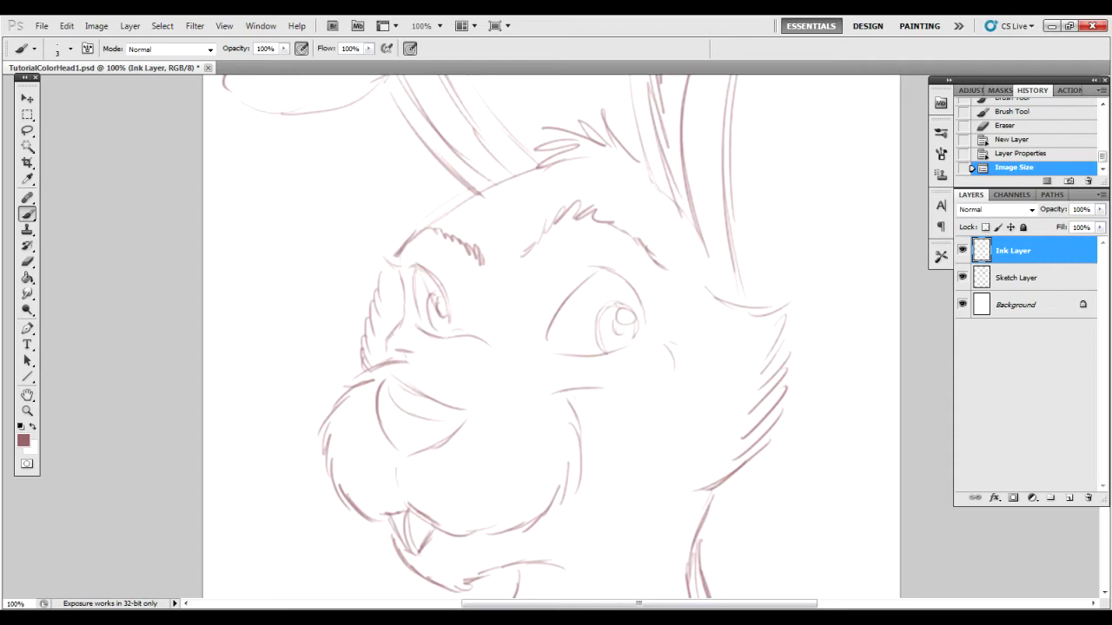
scroll(551, 339, up, 8)
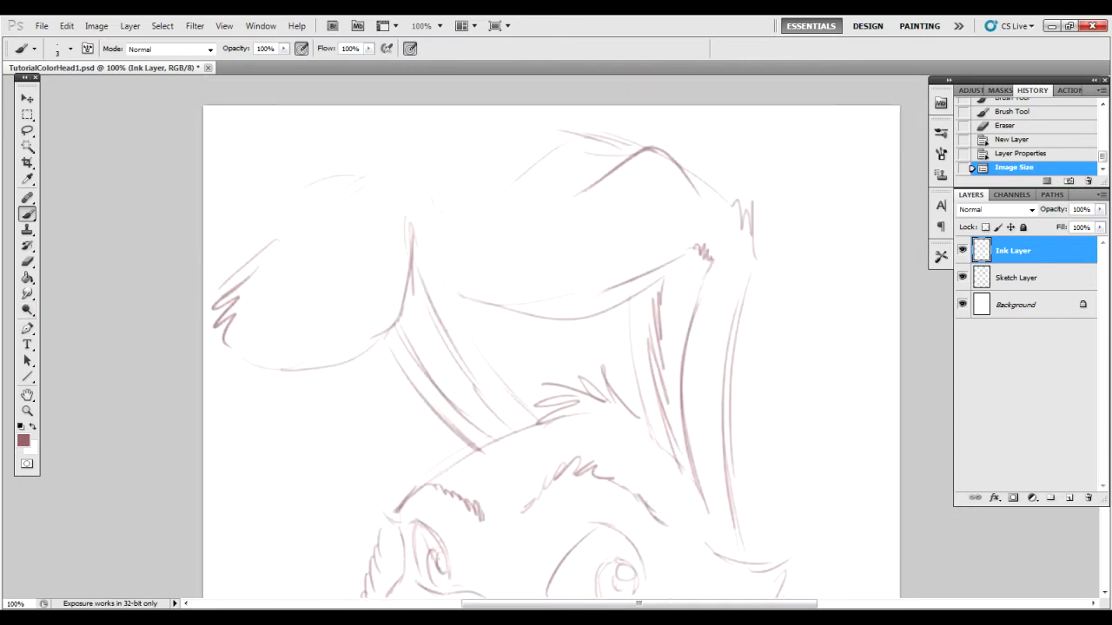
Set up the inking brush with the default black colour, a 5 px size and no pen-pressure control of opacity.
key(d)
click(70, 48)
click(132, 74)
text(5)
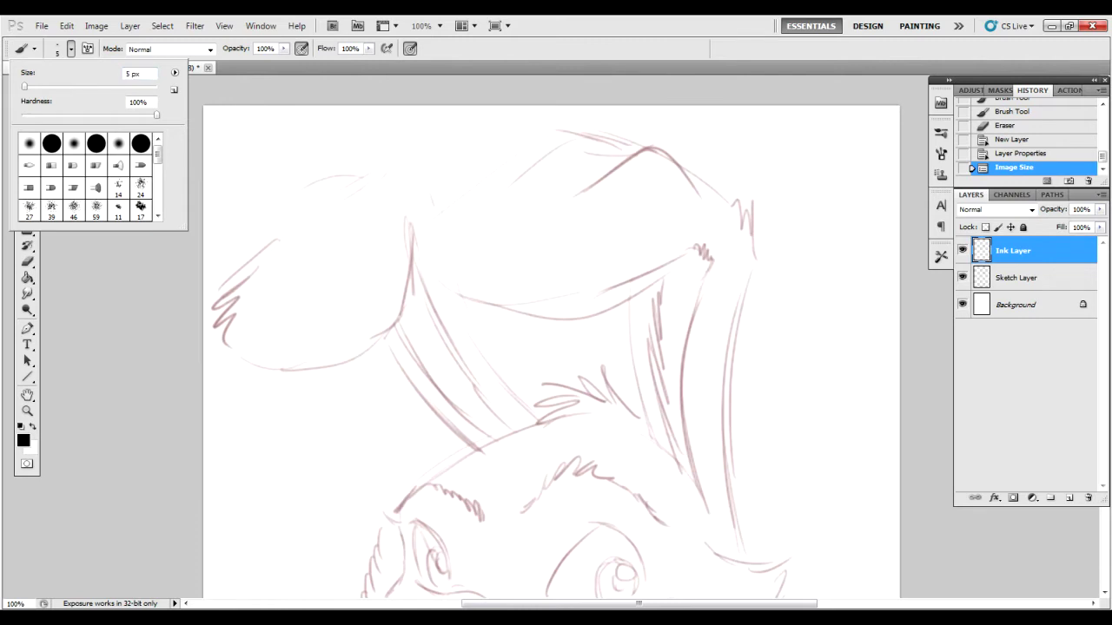
key(Return)
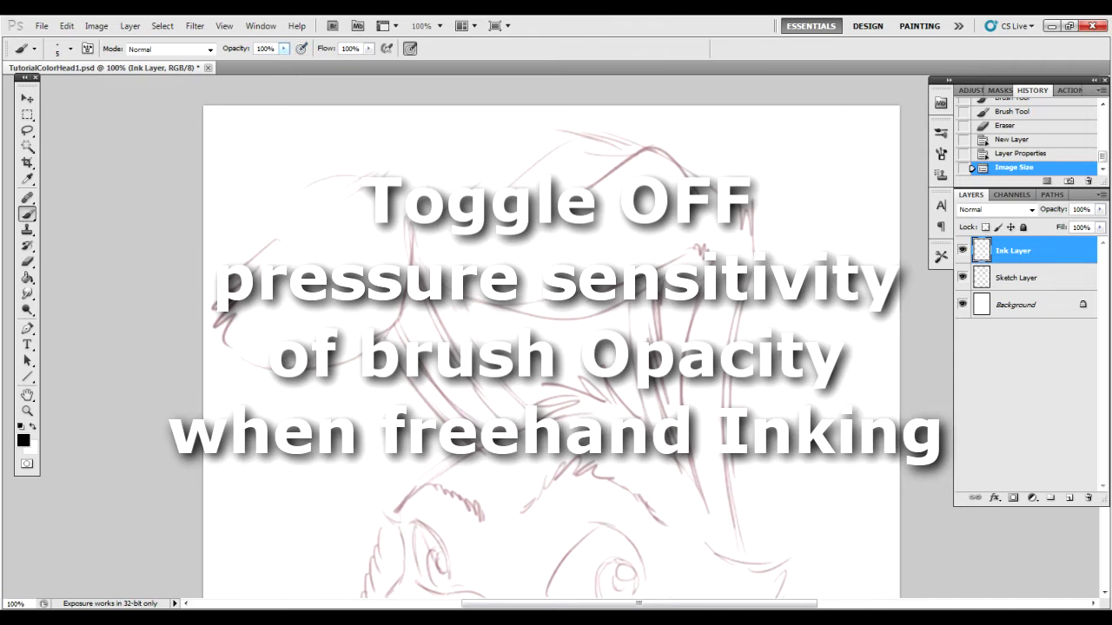
click(283, 49)
click(265, 49)
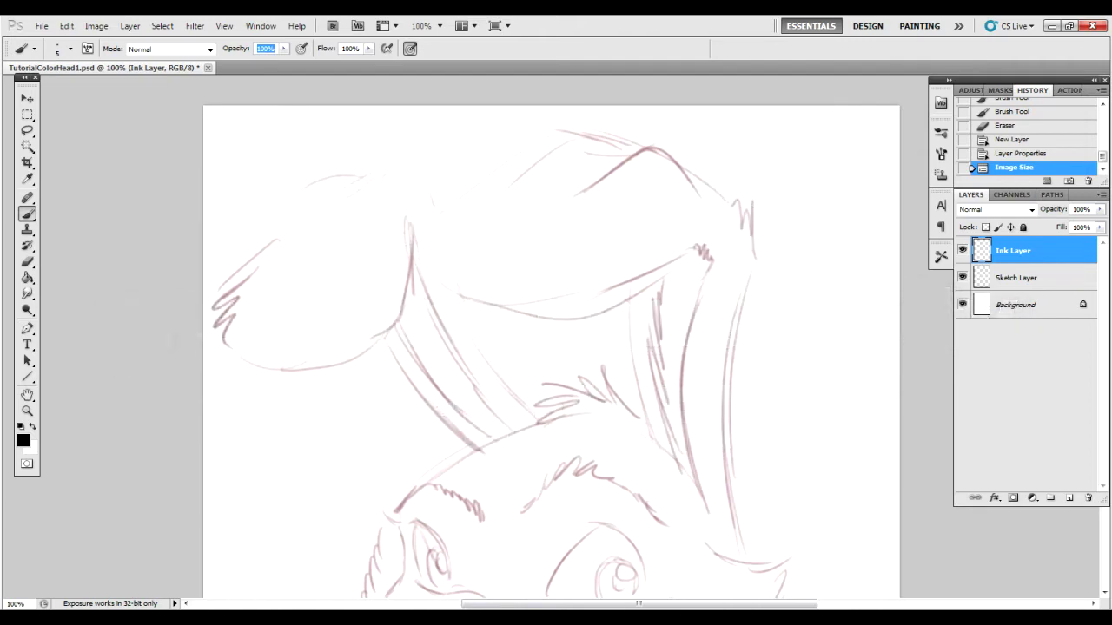
Ink the near ear's top fold, its upper contour and the long outer edge down to the head, redoing the first stroke.
mouse_move(570, 197)
mouse_down()
mouse_move(643, 140)
mouse_move(702, 187)
mouse_up()
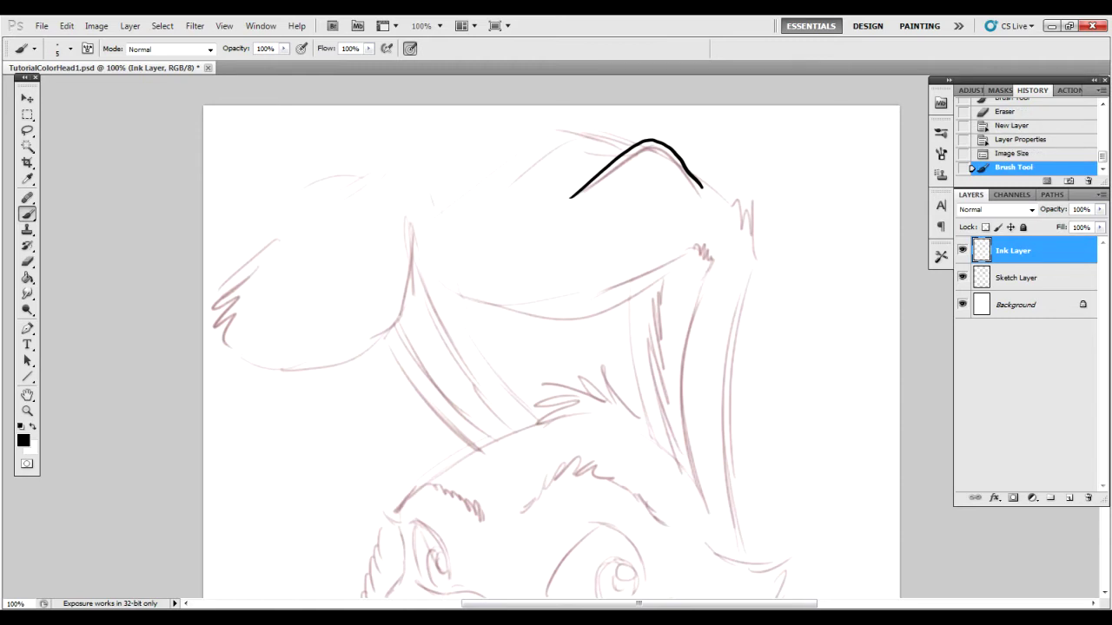
key(ctrl+z)
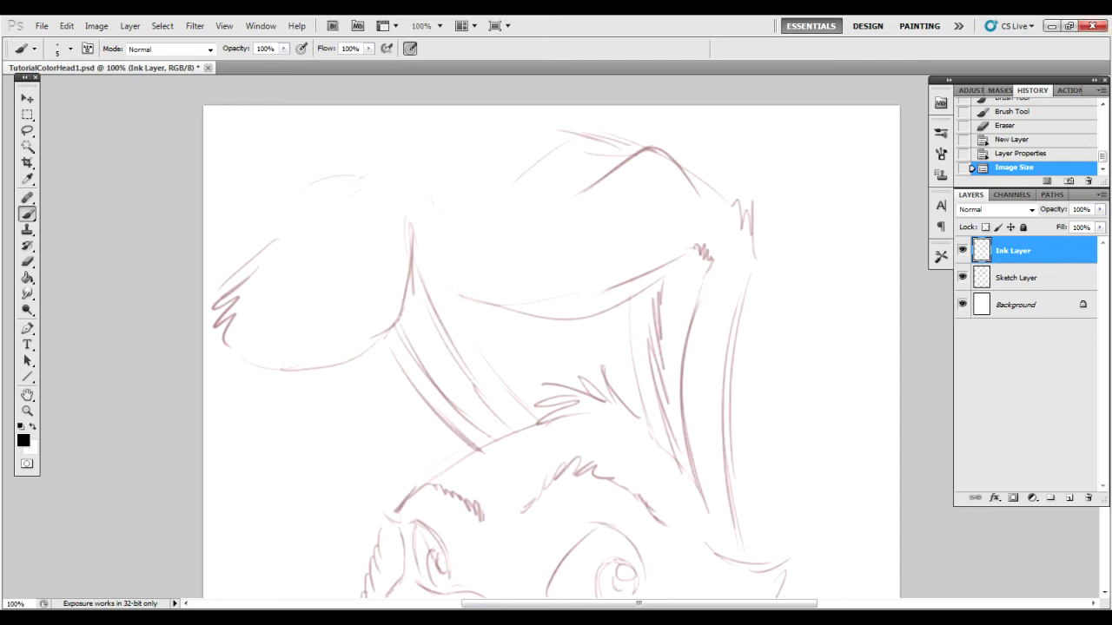
mouse_move(571, 196)
mouse_down()
mouse_move(642, 146)
mouse_move(672, 151)
mouse_move(701, 189)
mouse_up()
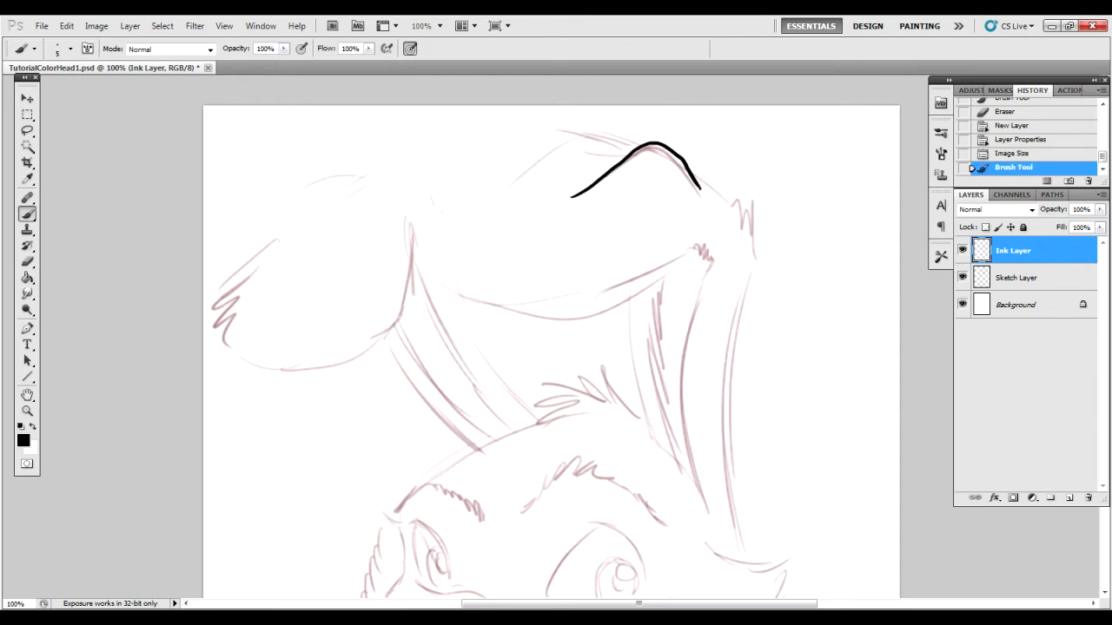
mouse_move(634, 148)
mouse_down()
mouse_move(569, 124)
mouse_move(547, 133)
mouse_move(412, 236)
mouse_move(418, 265)
mouse_move(464, 298)
mouse_move(563, 316)
mouse_up()
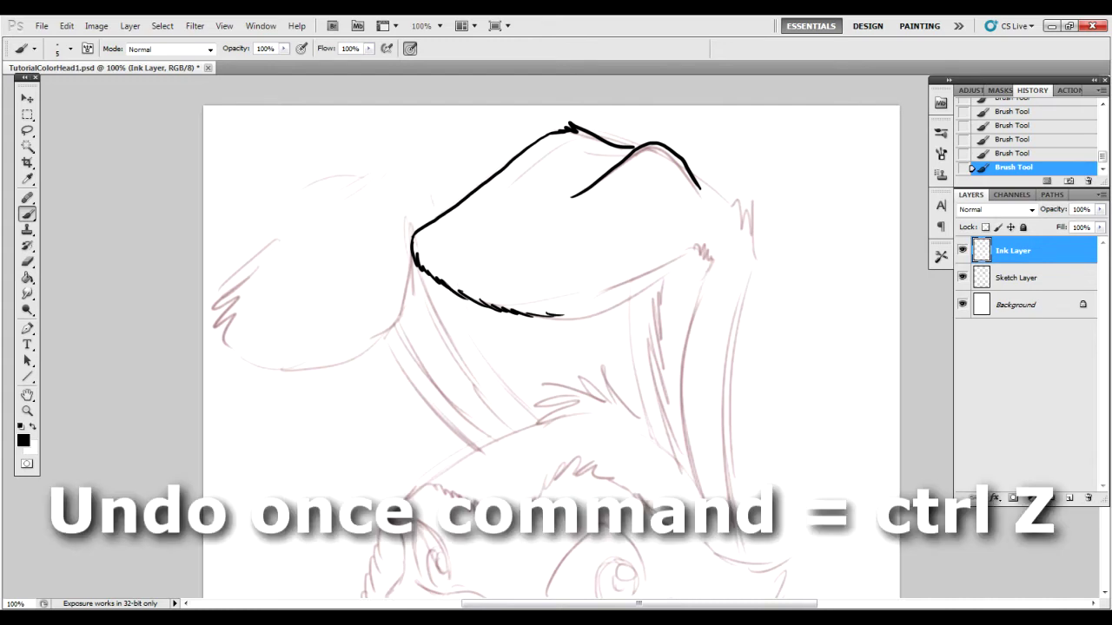
mouse_move(743, 560)
mouse_down()
mouse_move(726, 469)
mouse_move(732, 341)
mouse_move(762, 266)
mouse_move(748, 207)
mouse_move(676, 153)
mouse_up()
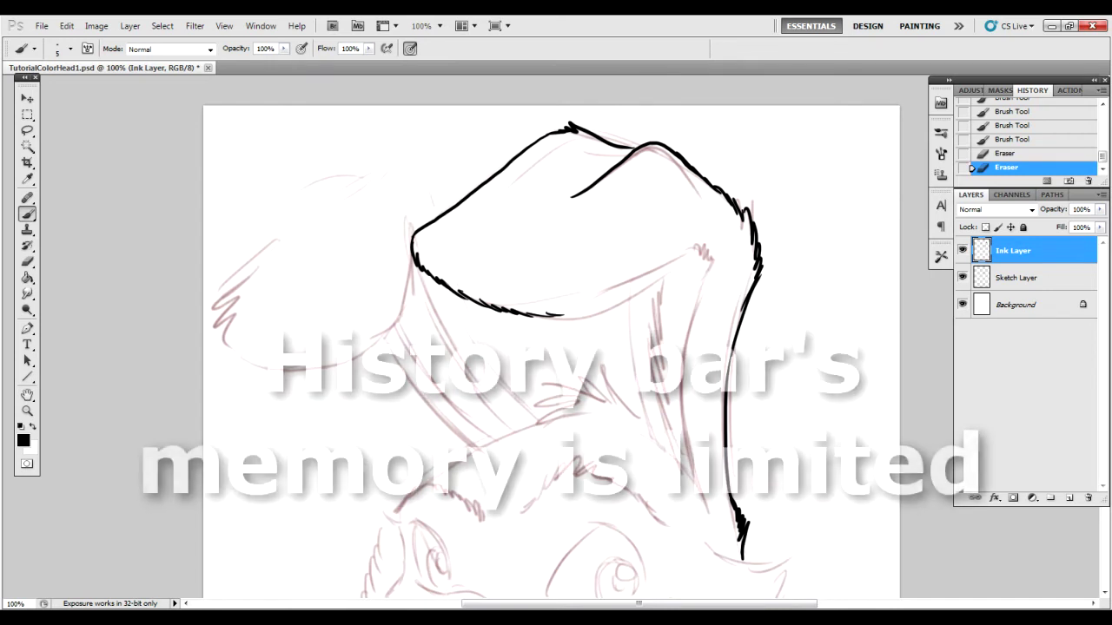
Ink the furry lower edge of the near ear's folded flap and the inner contour running down to the head.
drag(546, 315, 574, 314)
drag(560, 315, 596, 311)
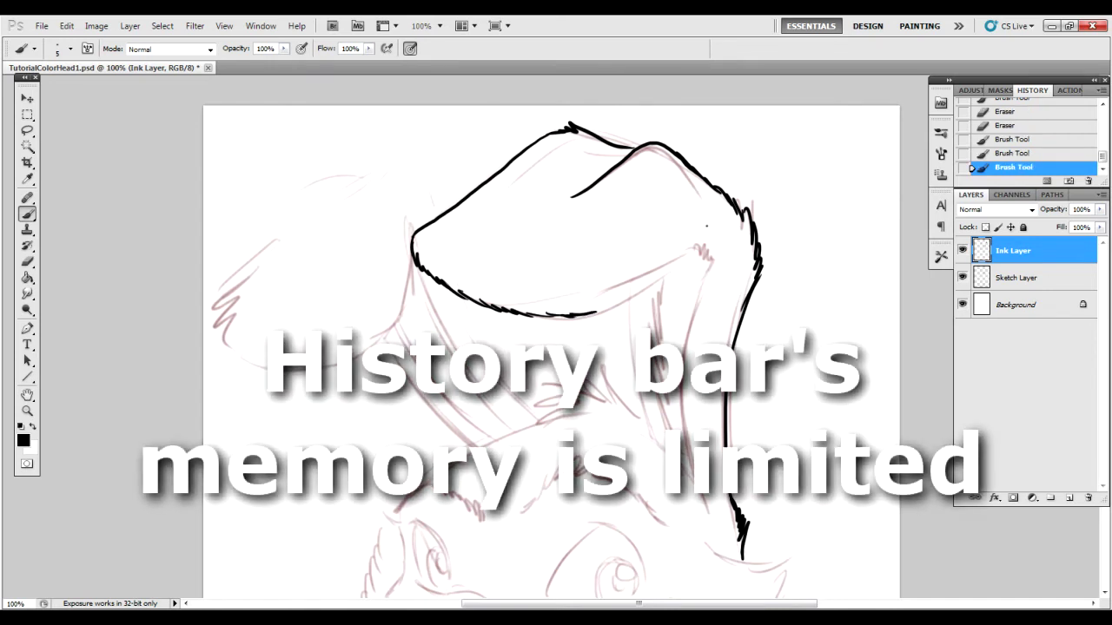
mouse_move(706, 228)
mouse_down()
mouse_move(686, 259)
mouse_move(596, 311)
mouse_up()
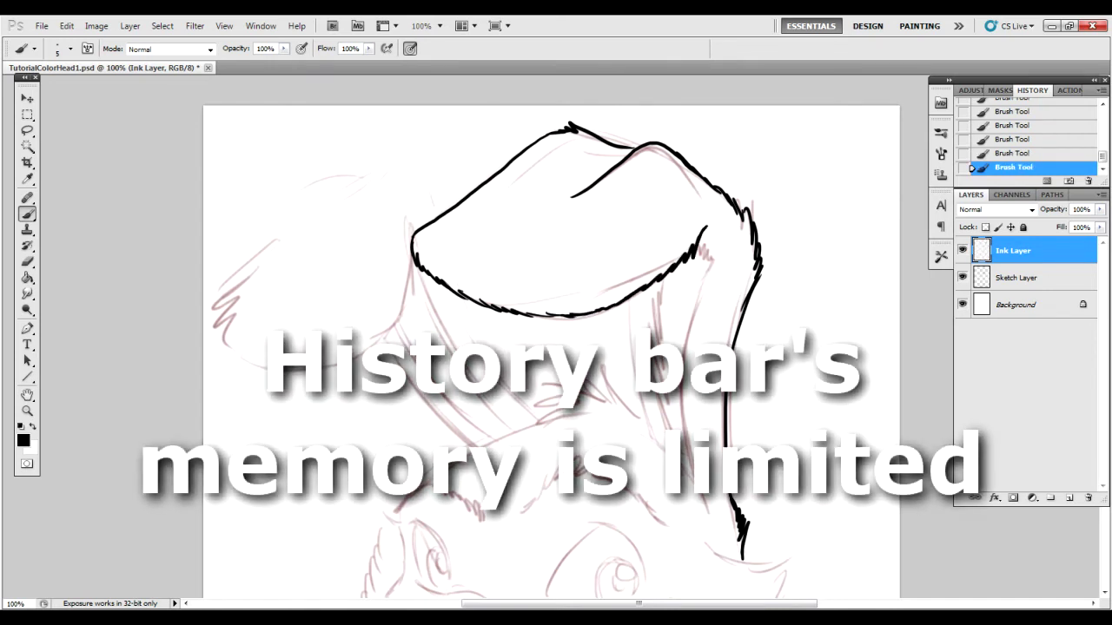
drag(687, 399, 714, 519)
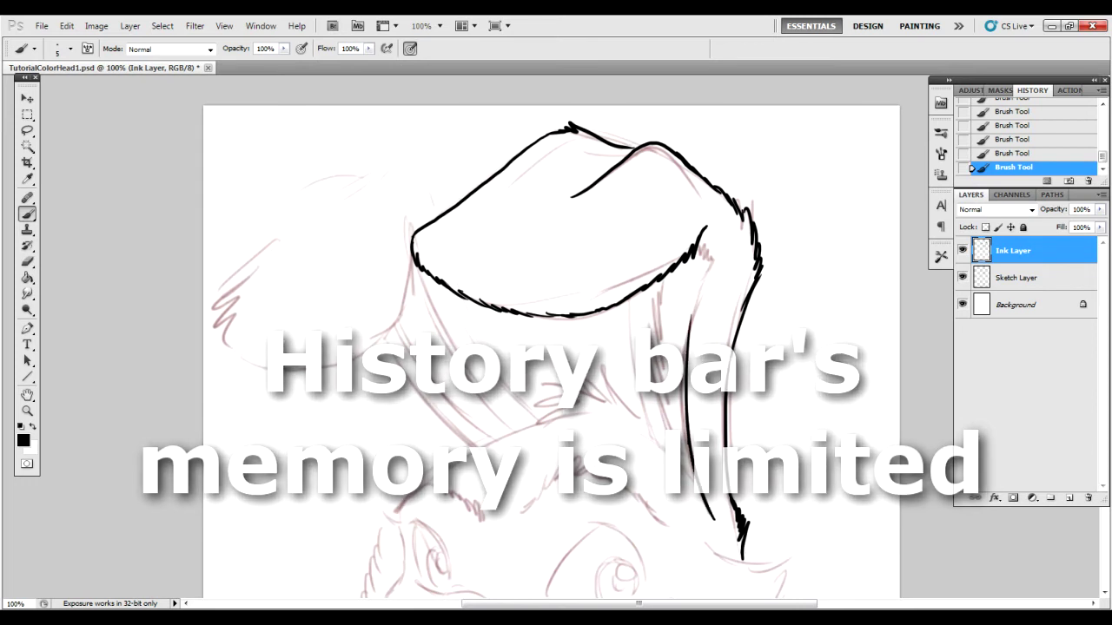
drag(693, 330, 705, 243)
drag(707, 255, 702, 233)
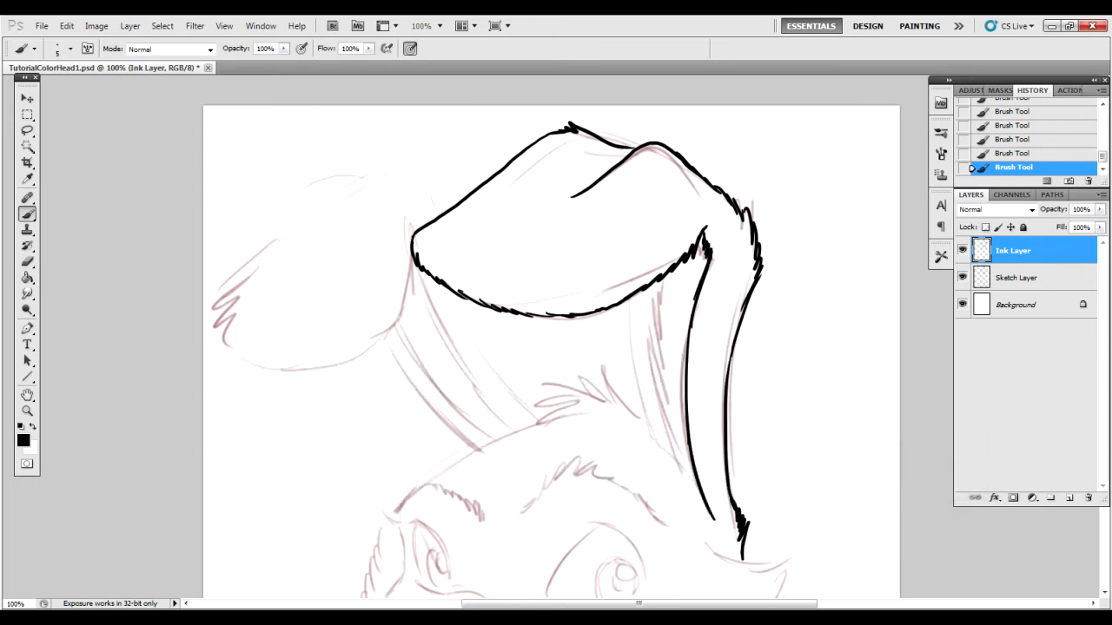
Ink the near ear's inner fur and inside edge, the hair tuft on the head and the far ear's nearest line.
mouse_move(702, 502)
mouse_down()
mouse_move(674, 471)
mouse_move(666, 426)
mouse_move(651, 340)
mouse_move(663, 299)
mouse_up()
drag(660, 318, 670, 274)
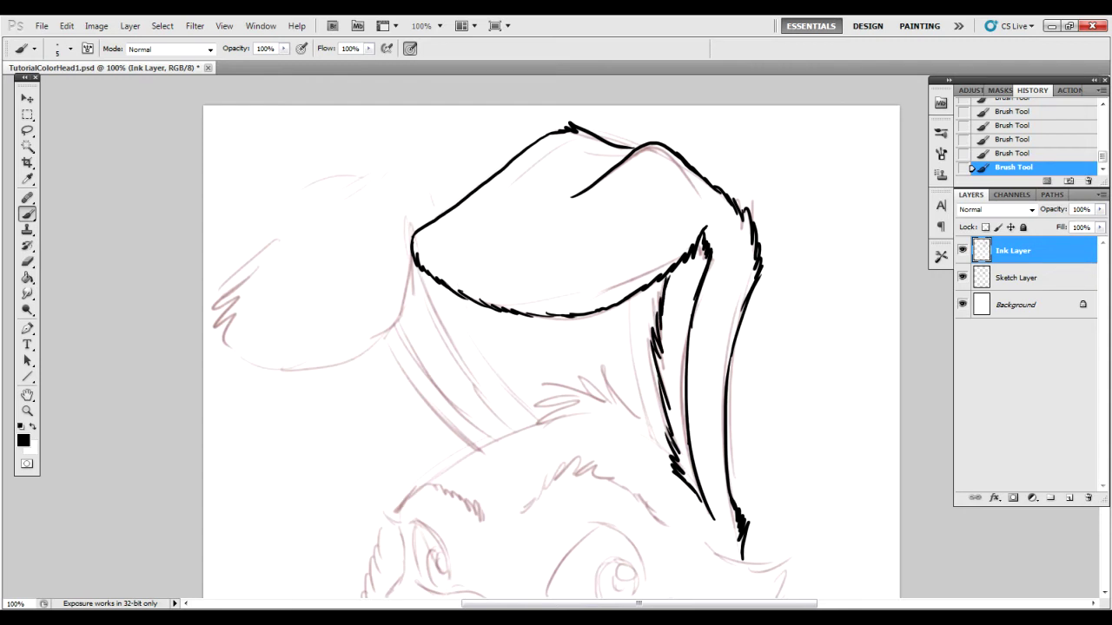
drag(655, 443, 629, 299)
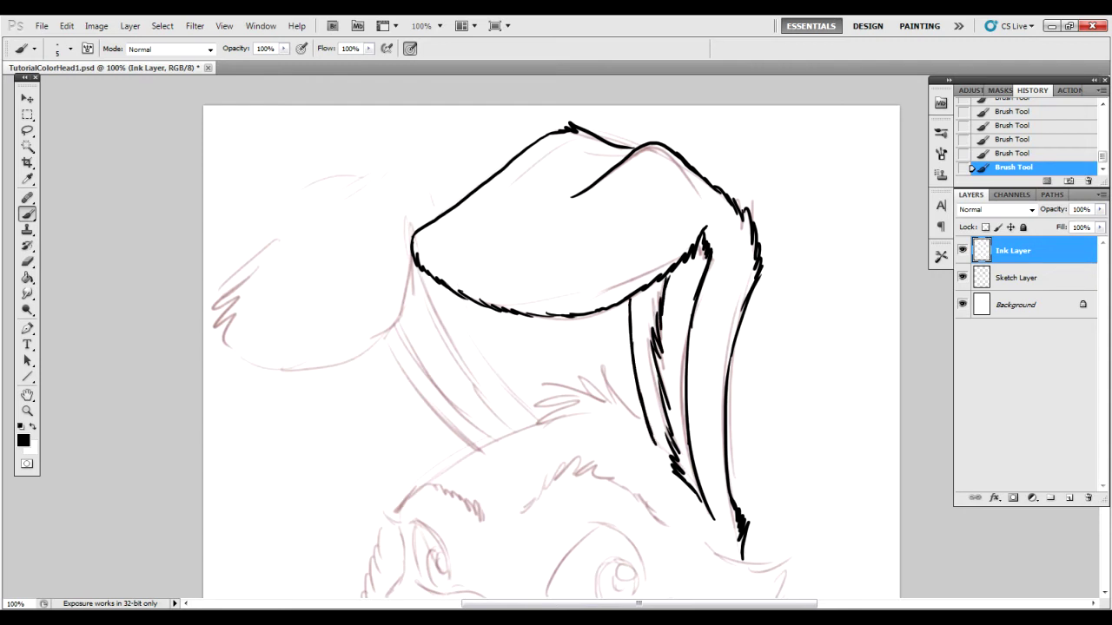
mouse_move(646, 429)
mouse_down()
mouse_move(596, 370)
mouse_move(535, 388)
mouse_move(509, 429)
mouse_move(521, 432)
mouse_move(456, 296)
mouse_up()
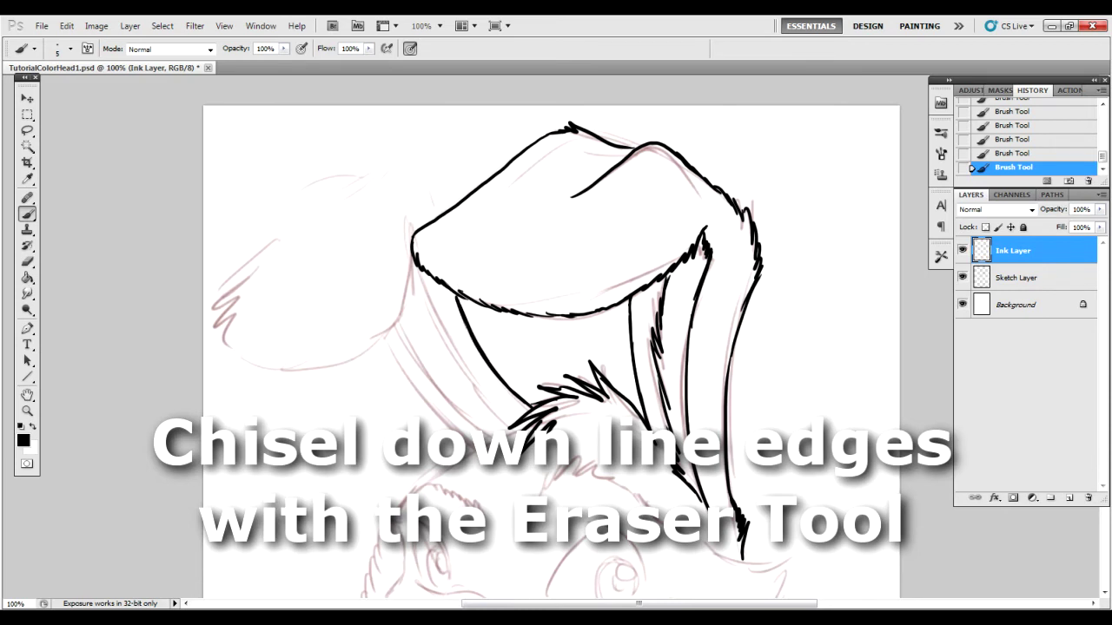
Ink the far ear's drooping flap with its furry edge and the ear lines running down to the head.
mouse_move(437, 215)
mouse_down()
mouse_move(401, 158)
mouse_move(334, 206)
mouse_move(345, 177)
mouse_move(318, 183)
mouse_move(240, 263)
mouse_move(231, 343)
mouse_move(248, 357)
mouse_move(306, 363)
mouse_up()
mouse_move(418, 223)
mouse_down()
mouse_move(400, 319)
mouse_move(382, 342)
mouse_move(300, 365)
mouse_up()
mouse_move(513, 431)
mouse_down()
mouse_move(446, 354)
mouse_move(414, 271)
mouse_up()
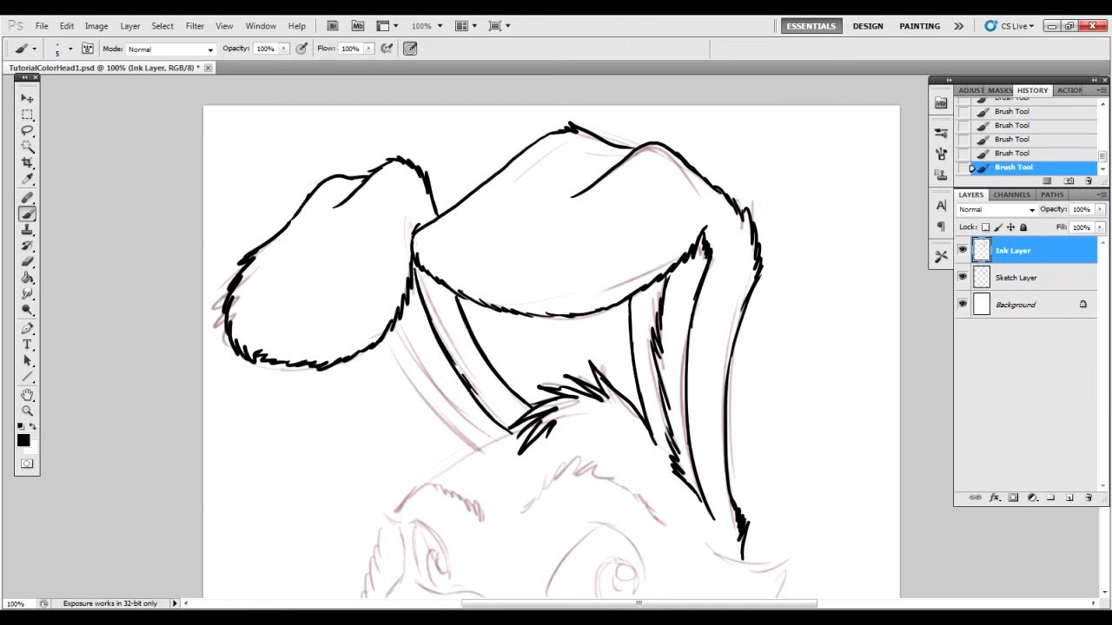
mouse_move(492, 440)
mouse_down()
mouse_move(428, 377)
mouse_move(398, 322)
mouse_up()
drag(478, 448, 387, 330)
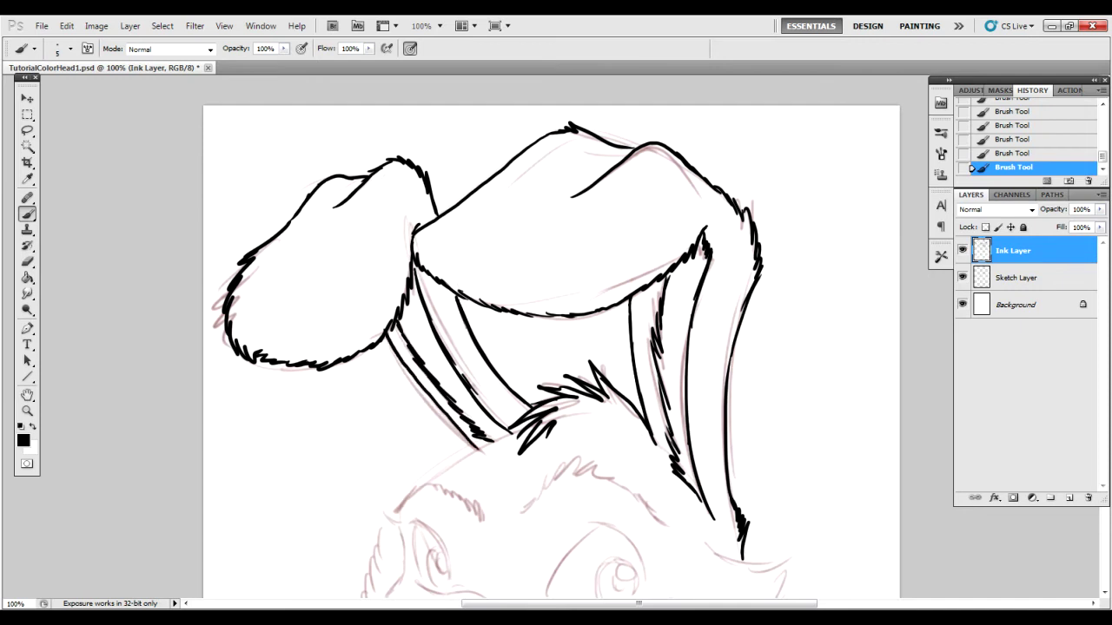
Add short tapering hatch strokes at the ends of the fold creases on both ears.
drag(560, 204, 528, 236)
drag(560, 205, 530, 234)
drag(569, 201, 553, 212)
drag(566, 206, 556, 214)
drag(334, 208, 324, 230)
Ink both furry eyebrows and the far eye with its iris and pupil.
drag(522, 434, 556, 226)
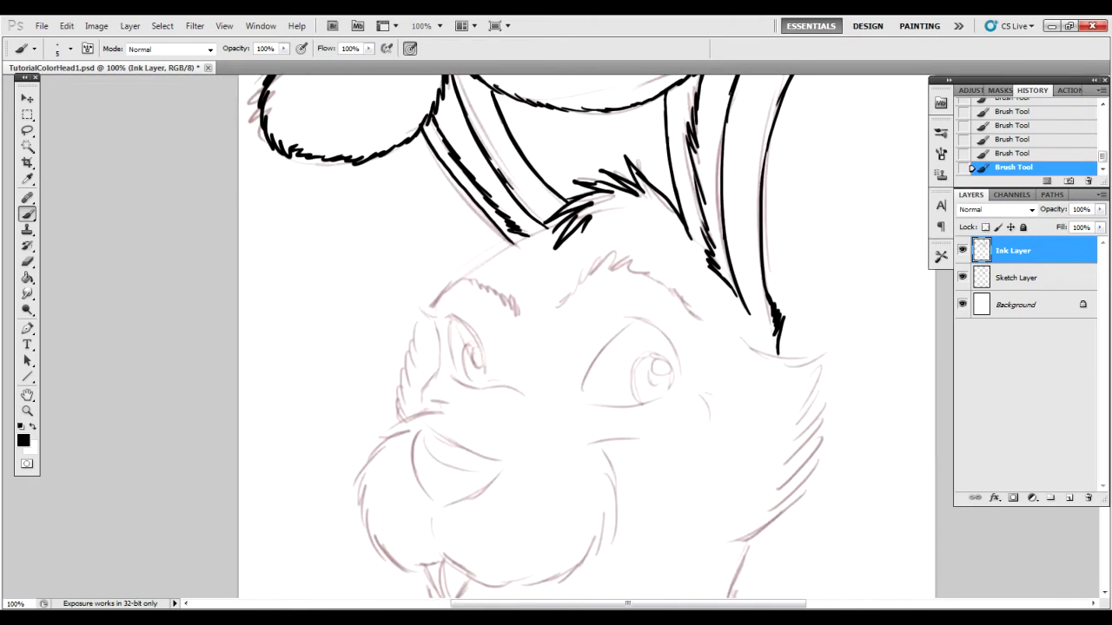
drag(575, 280, 560, 305)
drag(591, 257, 571, 292)
drag(639, 259, 670, 290)
mouse_move(443, 319)
mouse_down()
mouse_move(488, 339)
mouse_move(512, 312)
mouse_move(490, 290)
mouse_move(451, 280)
mouse_move(430, 314)
mouse_move(458, 376)
mouse_move(480, 383)
mouse_move(476, 337)
mouse_move(462, 327)
mouse_move(474, 382)
mouse_move(474, 350)
mouse_move(484, 377)
mouse_up()
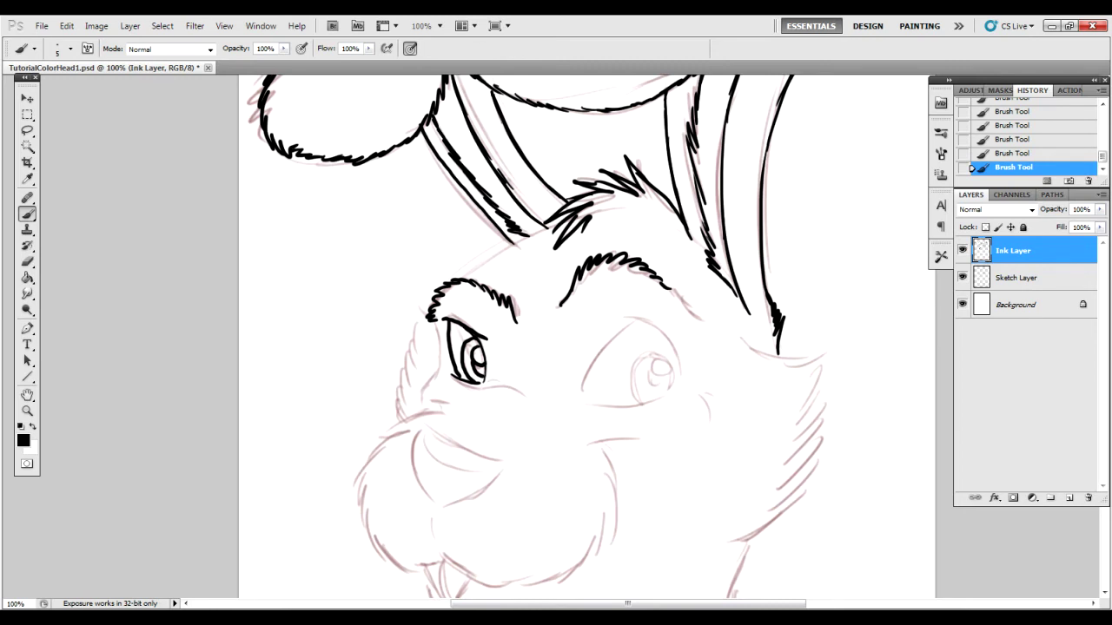
Ink the near eye's outline, iris, pupil and highlight.
mouse_move(582, 398)
mouse_down()
mouse_move(594, 351)
mouse_move(635, 319)
mouse_move(681, 358)
mouse_move(677, 387)
mouse_up()
mouse_move(580, 399)
mouse_down()
mouse_move(661, 401)
mouse_move(683, 386)
mouse_move(631, 381)
mouse_move(640, 351)
mouse_move(661, 347)
mouse_move(664, 396)
mouse_up()
mouse_move(667, 353)
mouse_down()
mouse_move(655, 376)
mouse_move(672, 369)
mouse_move(645, 372)
mouse_move(660, 391)
mouse_move(666, 378)
mouse_up()
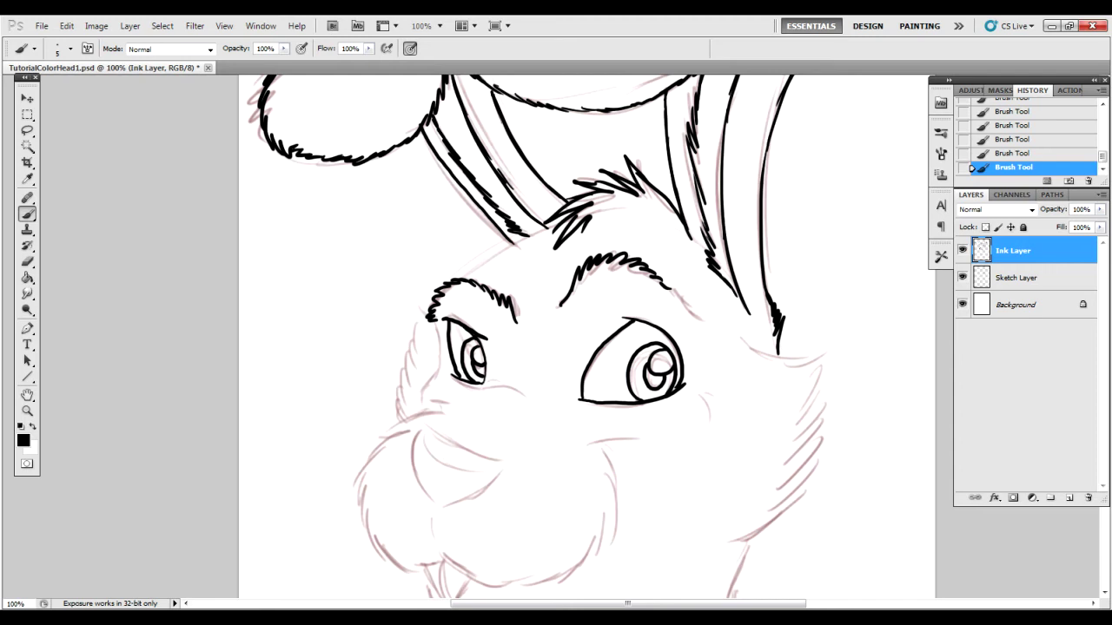
Ink the far cheek's fur and the forehead line up to the hair tuft.
mouse_move(439, 323)
mouse_down()
mouse_move(416, 412)
mouse_move(449, 403)
mouse_move(440, 411)
mouse_up()
mouse_move(433, 326)
mouse_down()
mouse_move(412, 335)
mouse_move(403, 420)
mouse_up()
drag(458, 275, 554, 224)
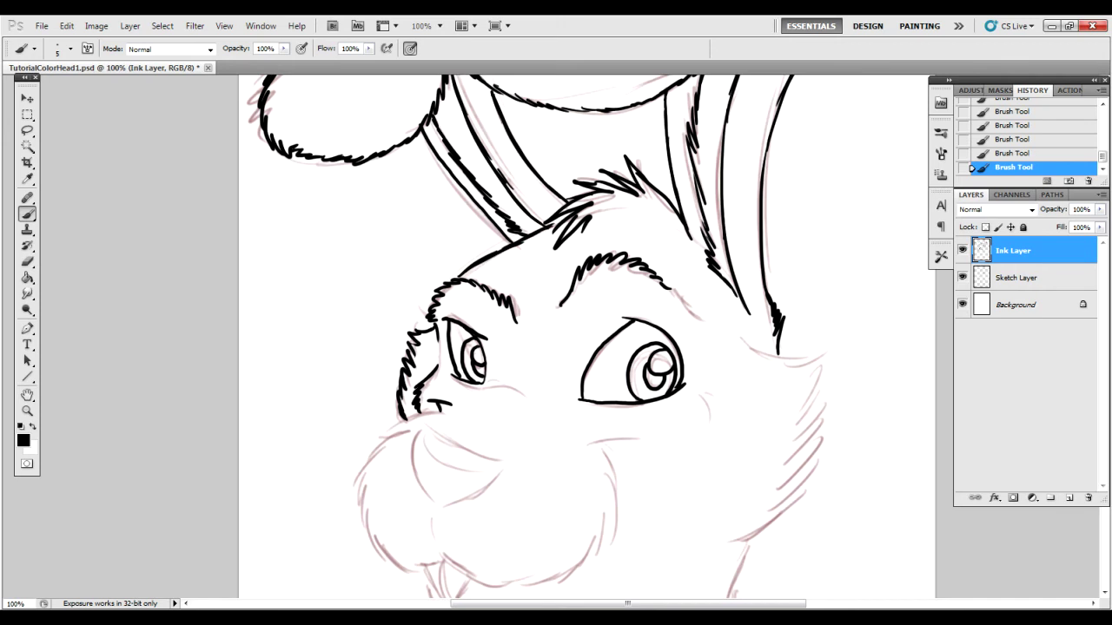
Ink the near cheek's jagged fur edge from the ear base to the jaw and the small crease beside the eye.
mouse_move(740, 337)
mouse_down()
mouse_move(822, 356)
mouse_move(804, 403)
mouse_move(828, 390)
mouse_move(780, 506)
mouse_move(723, 554)
mouse_up()
drag(701, 396, 714, 433)
drag(710, 396, 718, 400)
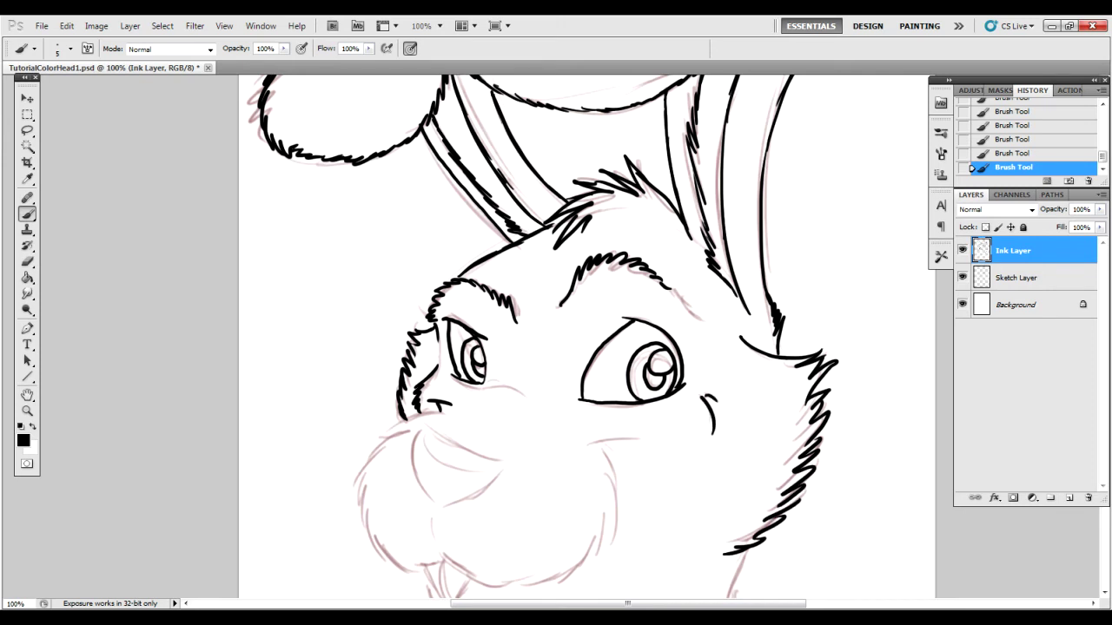
Ink the nose with its bridge line and the furry muzzle outline with the near cheek crease.
mouse_move(488, 387)
mouse_down()
mouse_move(544, 393)
mouse_move(523, 379)
mouse_move(423, 426)
mouse_move(520, 454)
mouse_move(434, 514)
mouse_move(419, 423)
mouse_move(513, 459)
mouse_up()
drag(431, 519, 434, 548)
mouse_move(438, 412)
mouse_down()
mouse_move(410, 416)
mouse_move(383, 439)
mouse_move(356, 488)
mouse_move(365, 546)
mouse_move(405, 569)
mouse_move(443, 562)
mouse_up()
mouse_move(586, 437)
mouse_down()
mouse_move(663, 433)
mouse_move(601, 445)
mouse_move(628, 490)
mouse_move(615, 521)
mouse_move(538, 579)
mouse_up()
mouse_move(443, 558)
mouse_down()
mouse_move(486, 586)
mouse_move(559, 579)
mouse_up()
Add three whisker dots on each side of the muzzle.
click(549, 483)
click(570, 488)
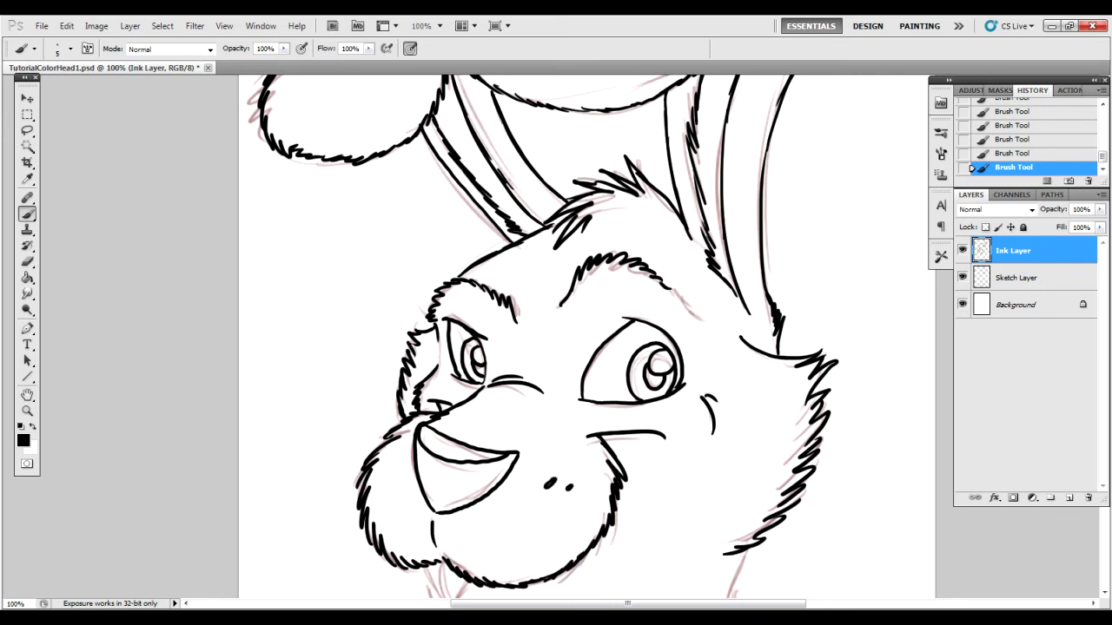
click(554, 506)
click(388, 456)
click(390, 475)
click(400, 464)
Ink the chin and tooth, the neck and chest fur, and the closed shoulder outline at the base of the bust.
scroll(591, 339, down, 5)
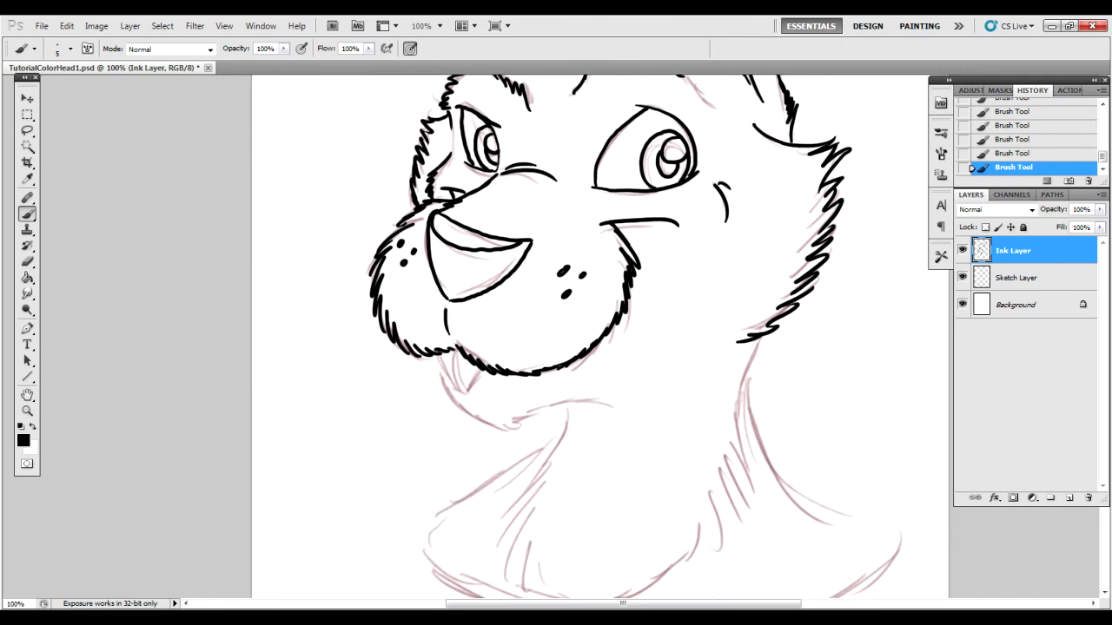
mouse_move(439, 356)
mouse_down()
mouse_move(466, 392)
mouse_move(458, 363)
mouse_move(467, 394)
mouse_move(476, 380)
mouse_move(456, 363)
mouse_move(441, 375)
mouse_move(452, 407)
mouse_move(483, 426)
mouse_move(623, 405)
mouse_move(563, 419)
mouse_move(514, 482)
mouse_move(524, 570)
mouse_up()
mouse_move(545, 448)
mouse_down()
mouse_move(481, 483)
mouse_move(429, 531)
mouse_move(466, 596)
mouse_move(481, 598)
mouse_up()
mouse_move(757, 340)
mouse_down()
mouse_move(726, 476)
mouse_move(745, 540)
mouse_move(660, 581)
mouse_up()
mouse_move(606, 463)
mouse_down()
mouse_move(584, 501)
mouse_move(589, 576)
mouse_up()
mouse_move(740, 395)
mouse_down()
mouse_move(754, 469)
mouse_move(808, 502)
mouse_move(886, 518)
mouse_move(909, 543)
mouse_move(889, 401)
mouse_move(868, 361)
mouse_move(782, 434)
mouse_move(723, 451)
mouse_up()
mouse_move(438, 425)
mouse_down()
mouse_move(520, 453)
mouse_move(746, 449)
mouse_up()
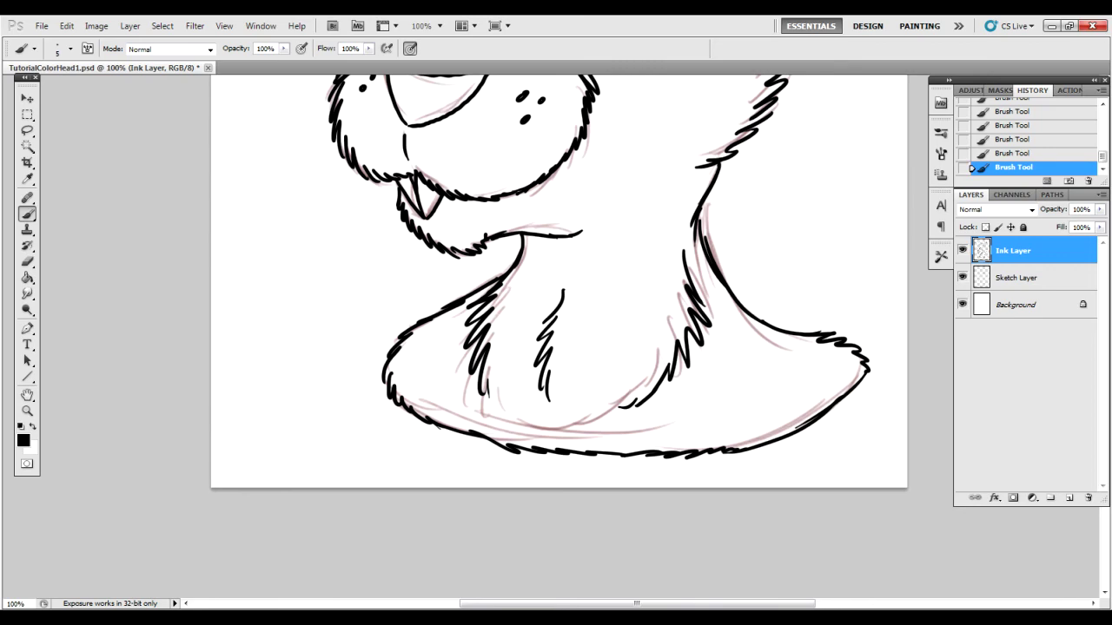
Extend the near eyebrow with short broken strokes at its outer end.
drag(556, 261, 546, 383)
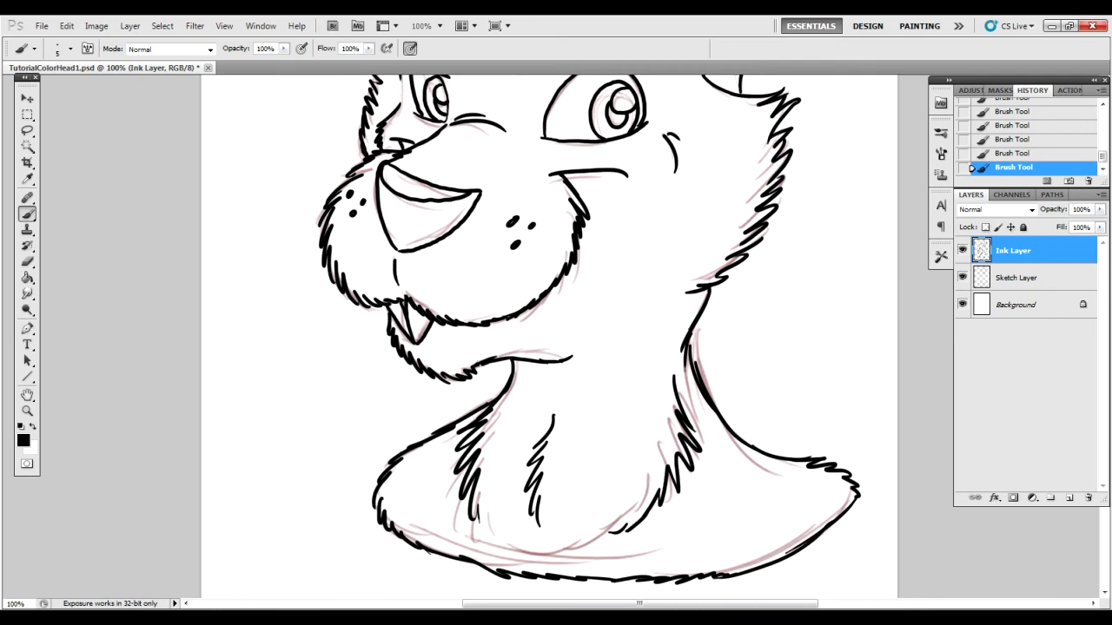
drag(547, 261, 523, 586)
drag(627, 367, 641, 381)
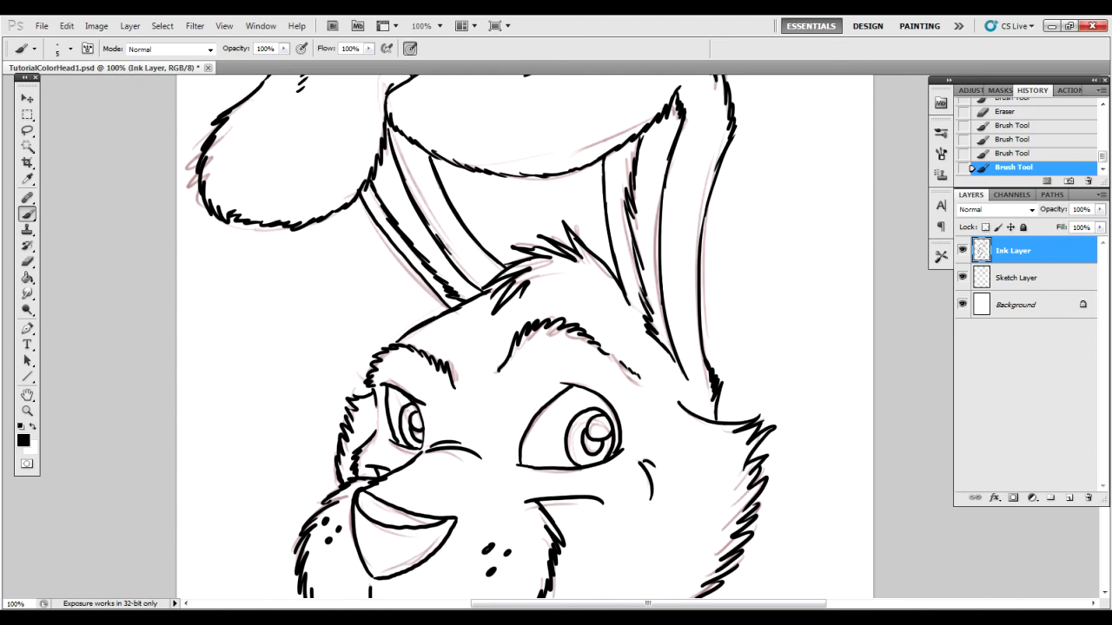
Hide the Sketch Layer and show the whole inked drawing with the Ink Layer active.
key(alt+bracketleft)
click(962, 277)
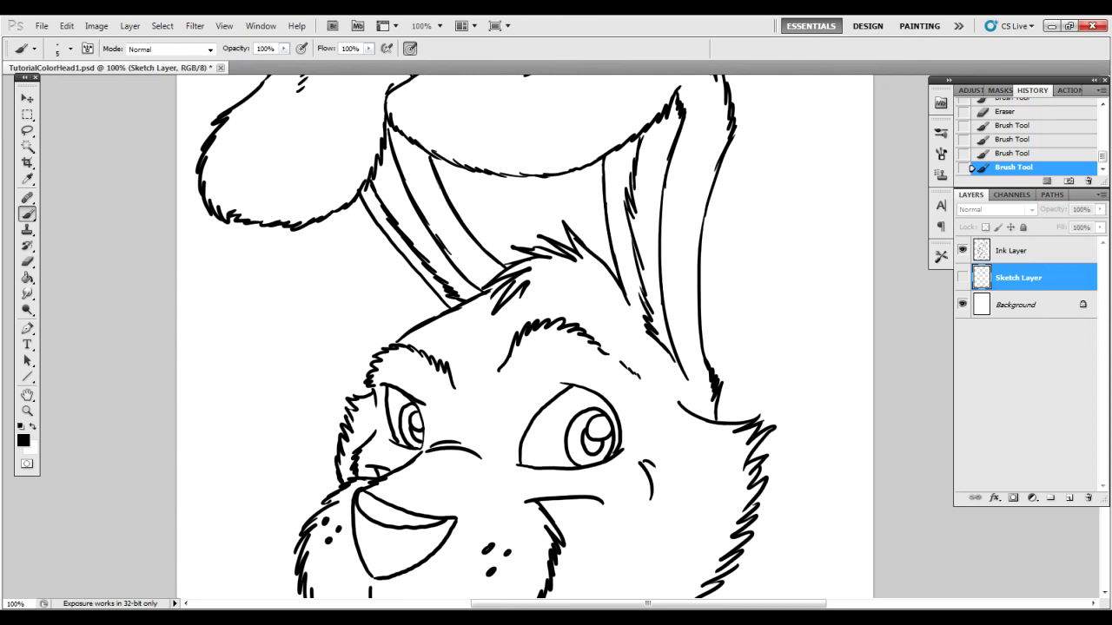
key(alt+bracketright)
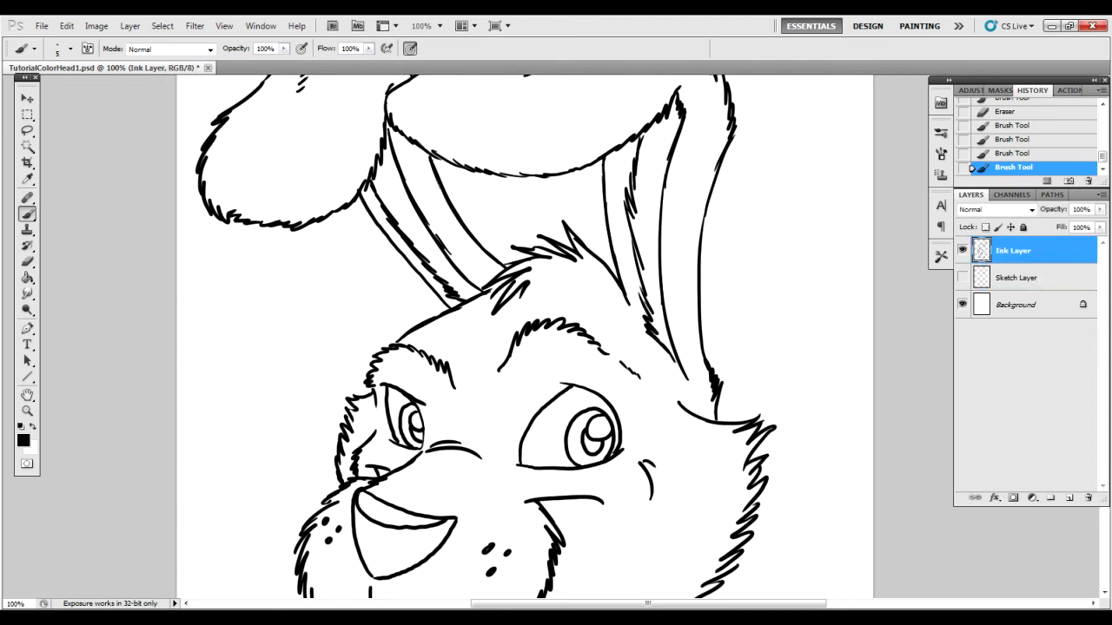
key(z)
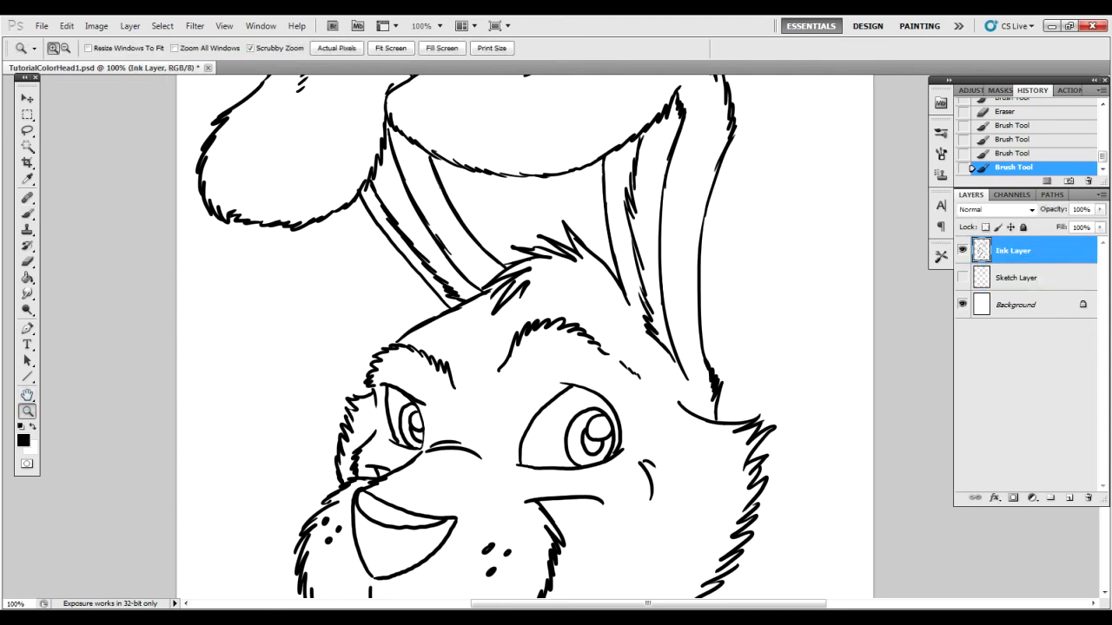
click(390, 48)
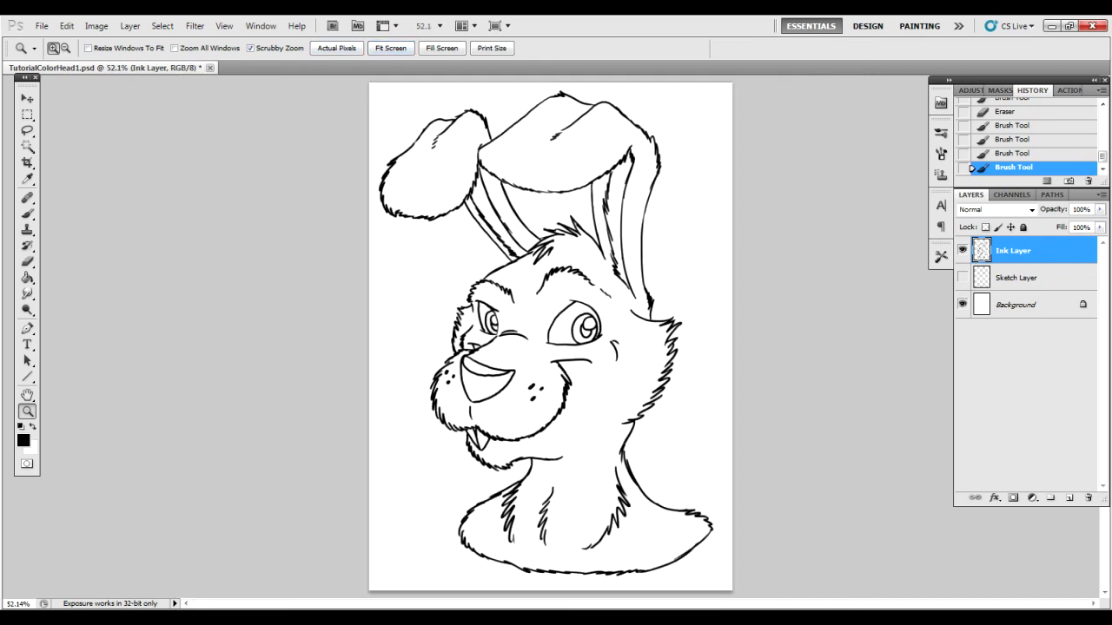